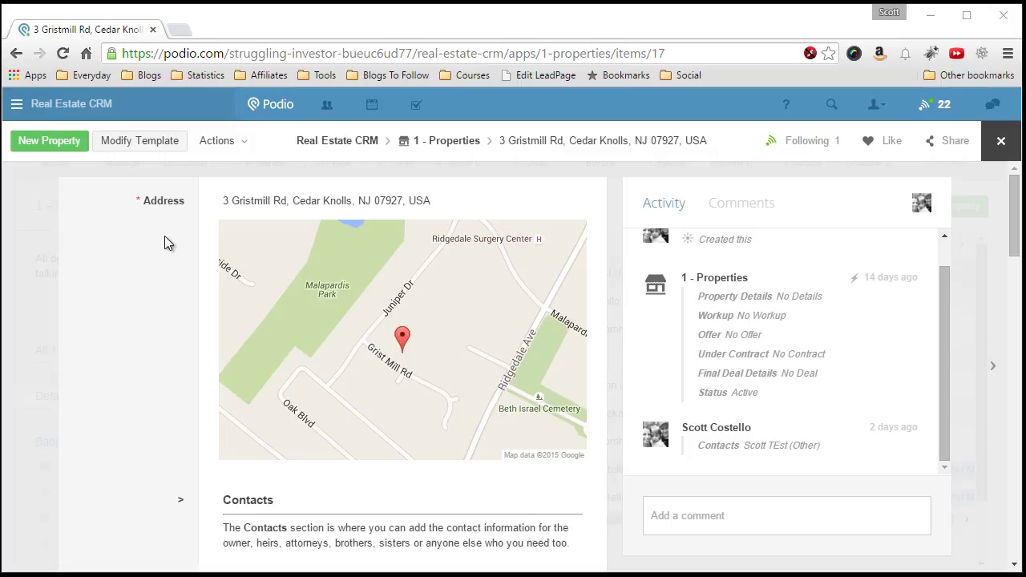
click(452, 146)
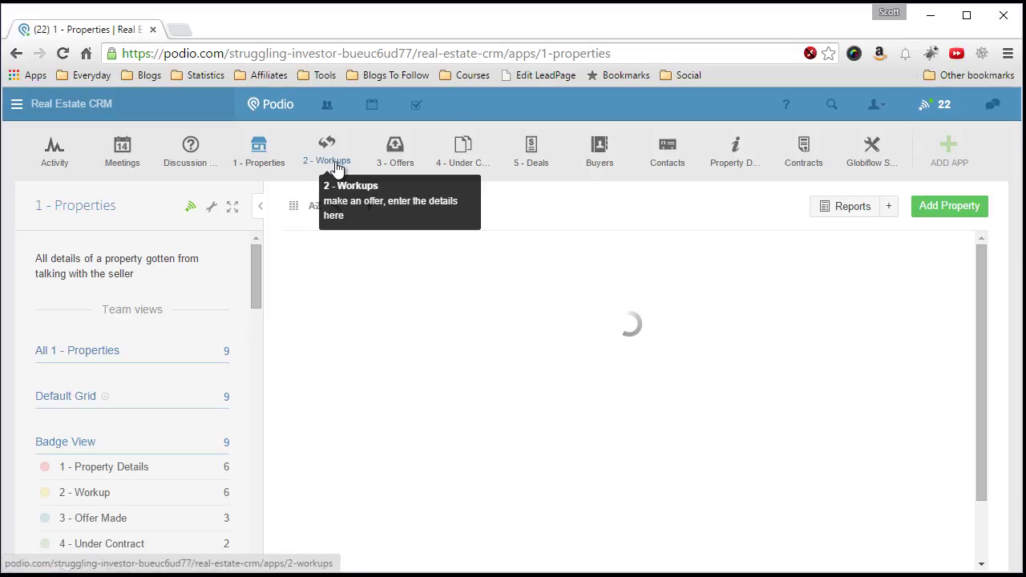
Open the 2 - Workups app and start modifying its template
click(335, 164)
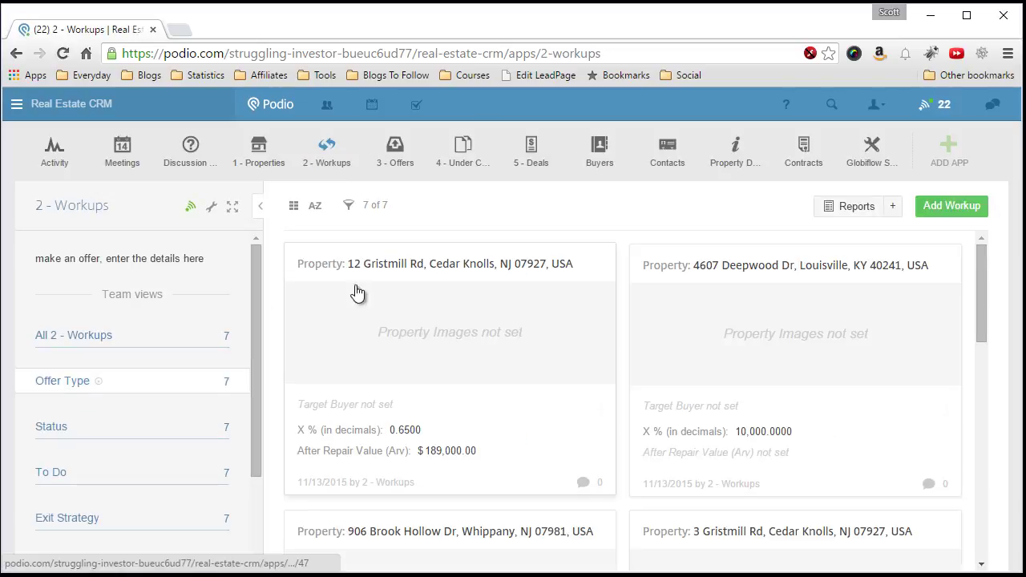
click(209, 215)
click(320, 339)
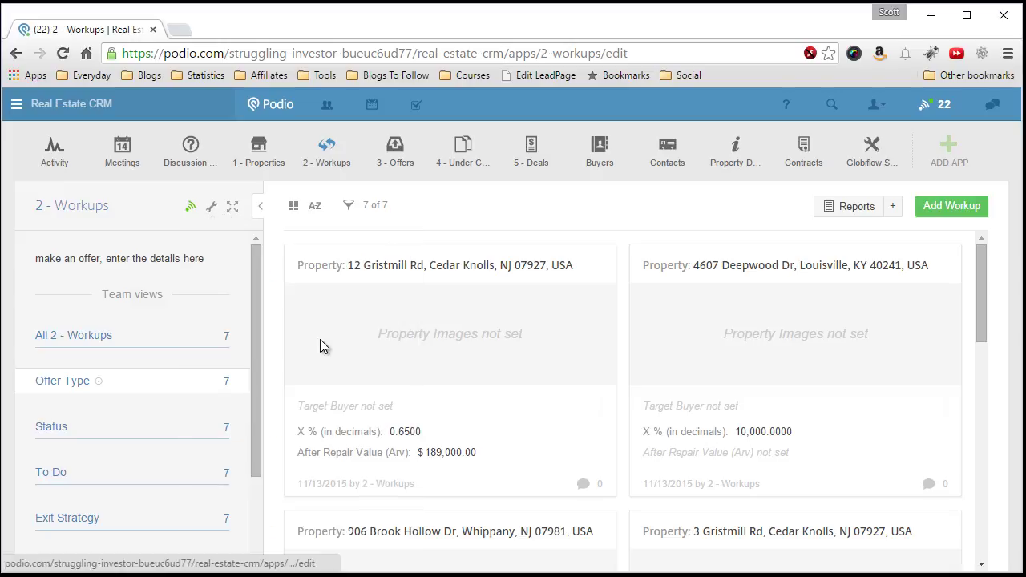
Review the calculation fields that parse Address JSON, down to the Address JSON and Zillow XML fields
scroll(415, 332, down, 15)
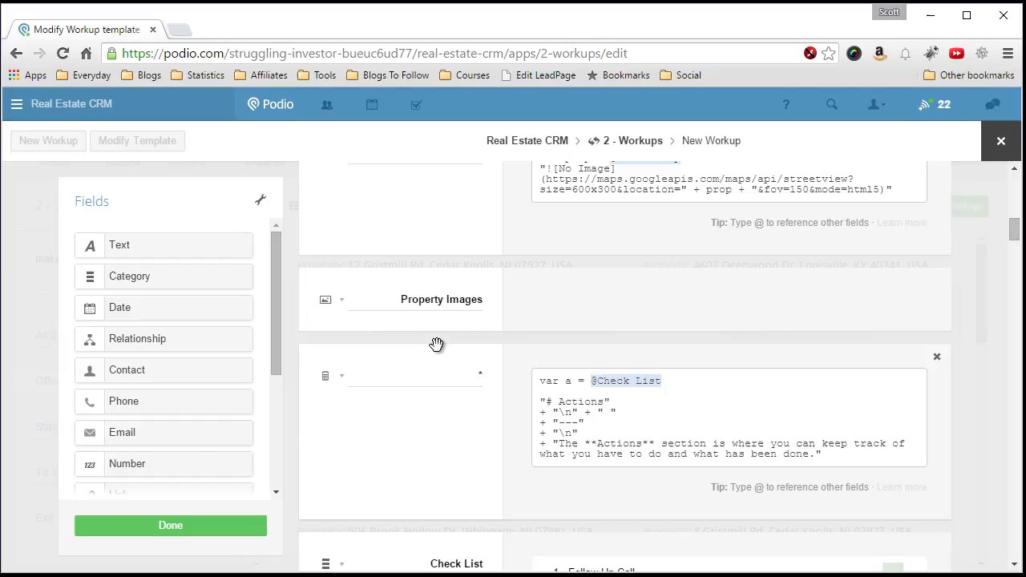
scroll(449, 377, down, 20)
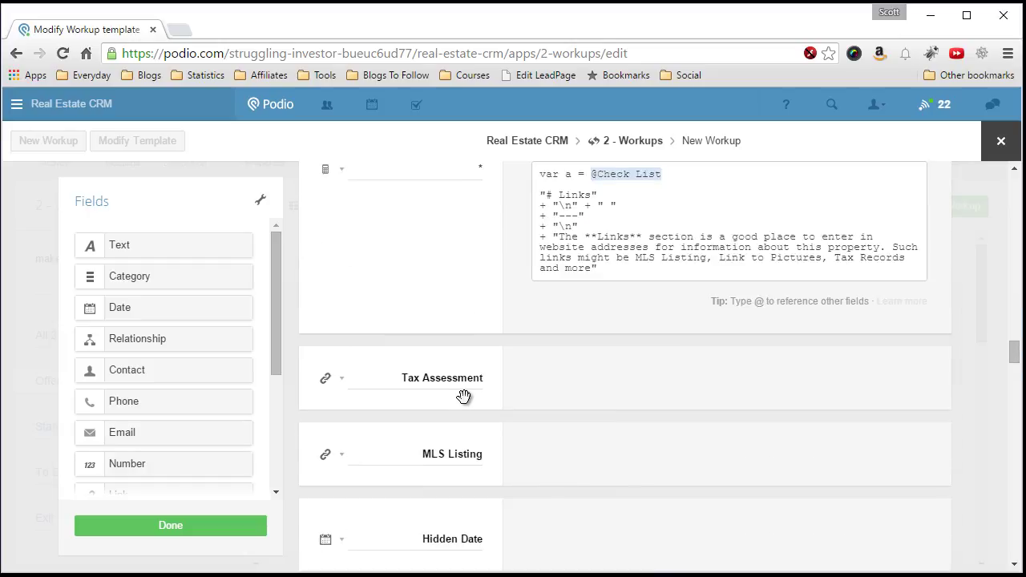
scroll(464, 398, down, 8)
scroll(428, 350, up, 3)
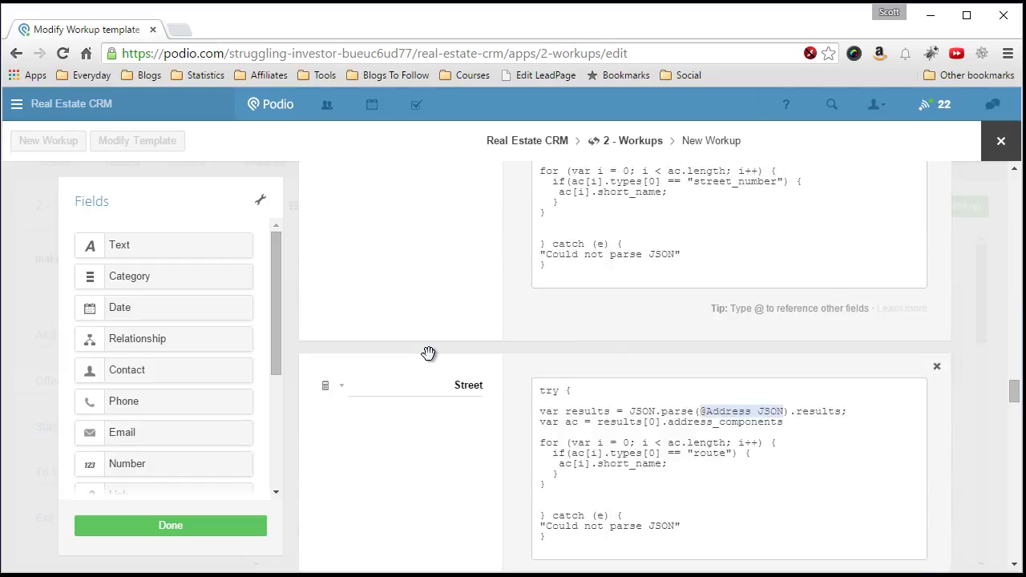
scroll(426, 347, up, 2)
scroll(401, 364, down, 9)
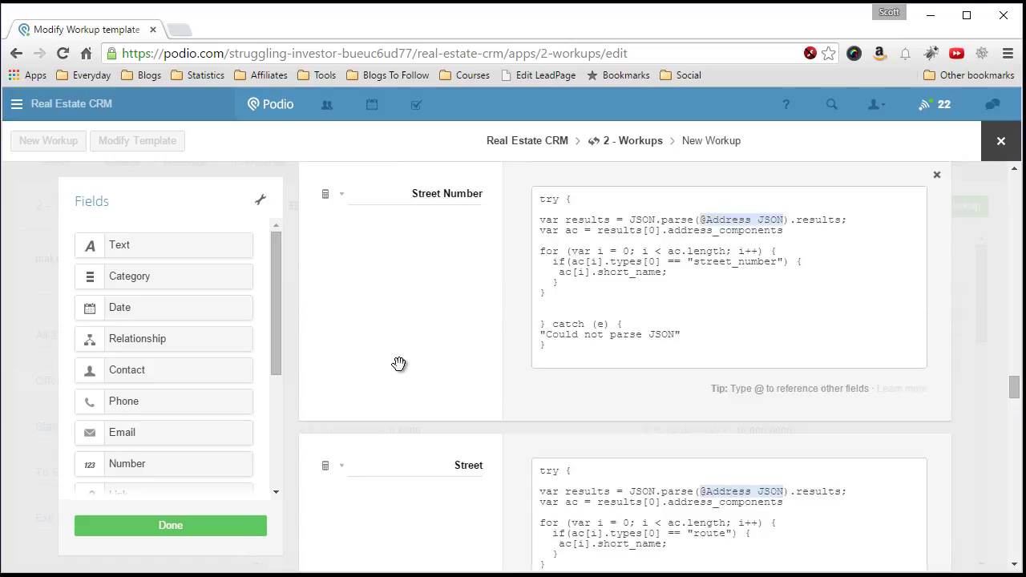
scroll(401, 370, down, 7)
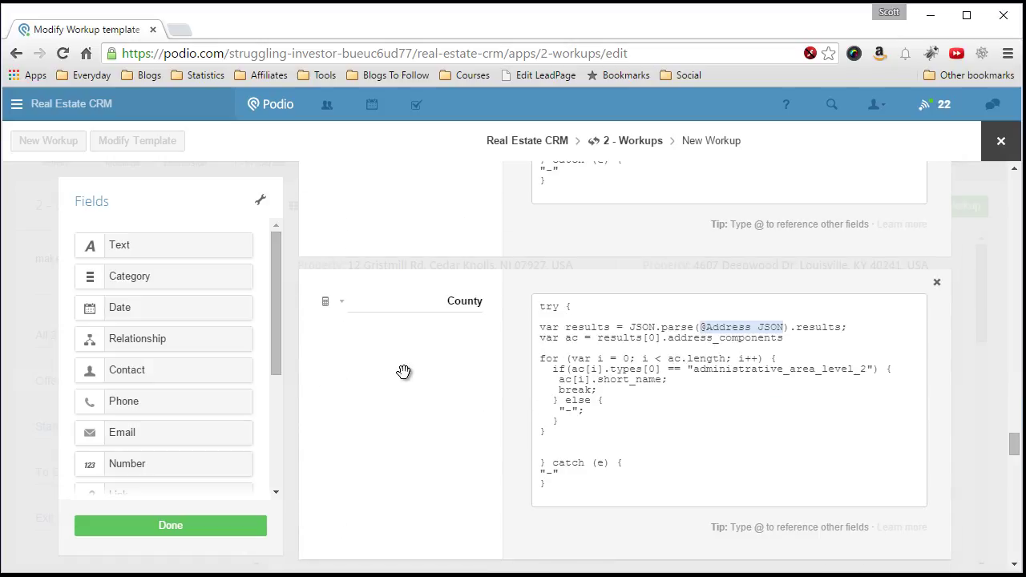
scroll(404, 371, down, 6)
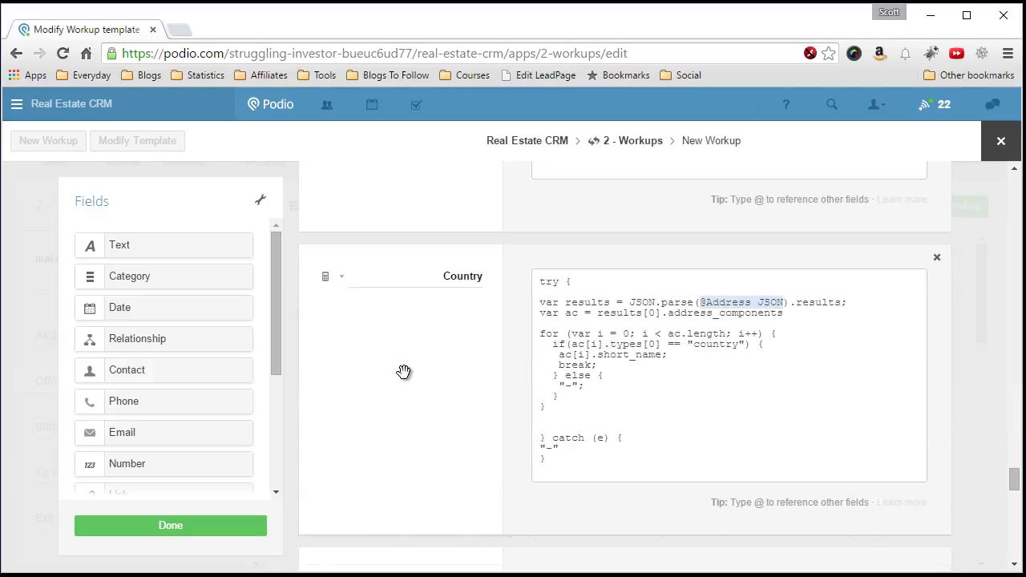
scroll(404, 372, down, 4)
scroll(404, 372, down, 3)
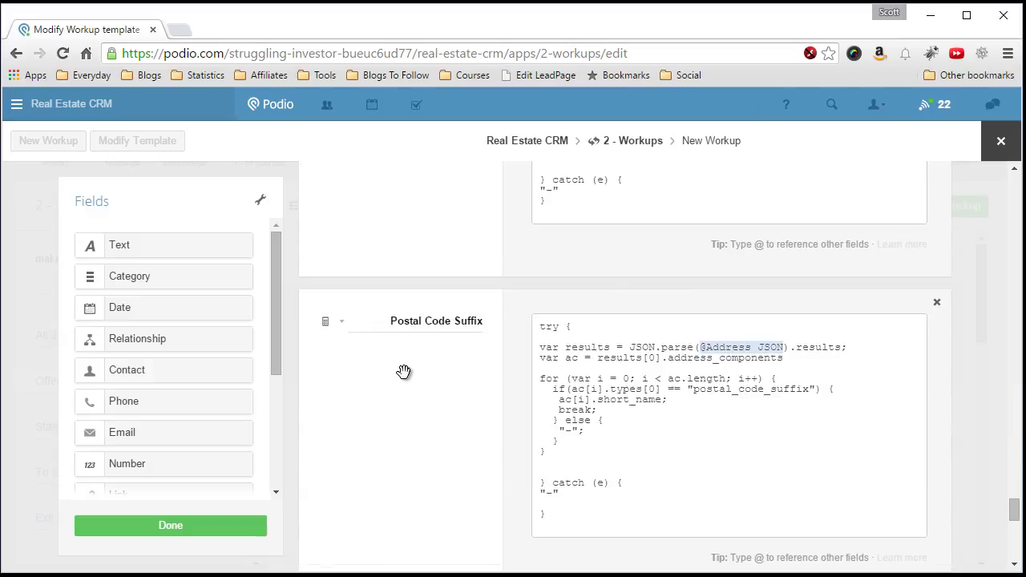
scroll(404, 371, down, 4)
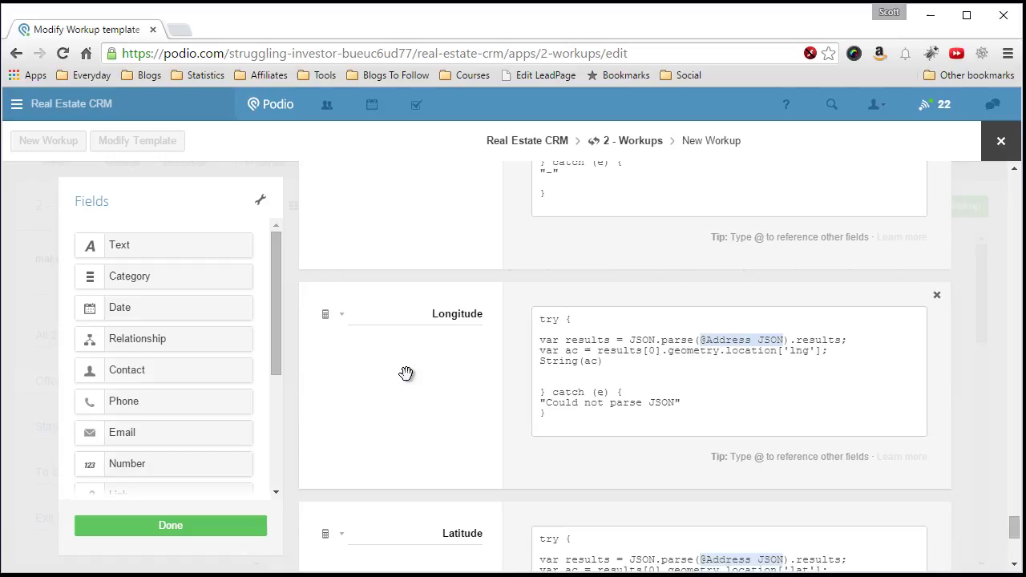
scroll(403, 370, down, 3)
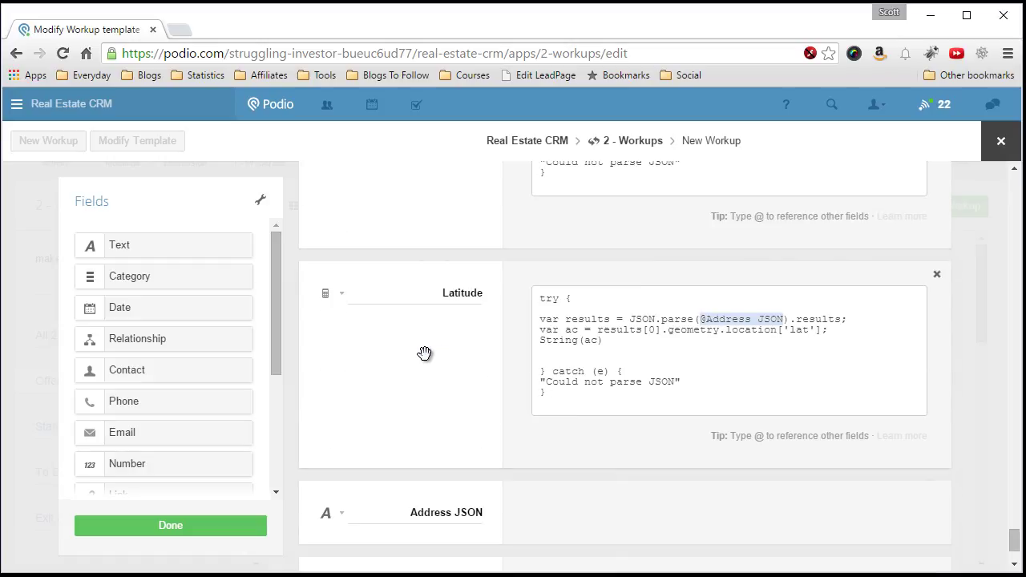
scroll(415, 353, down, 1)
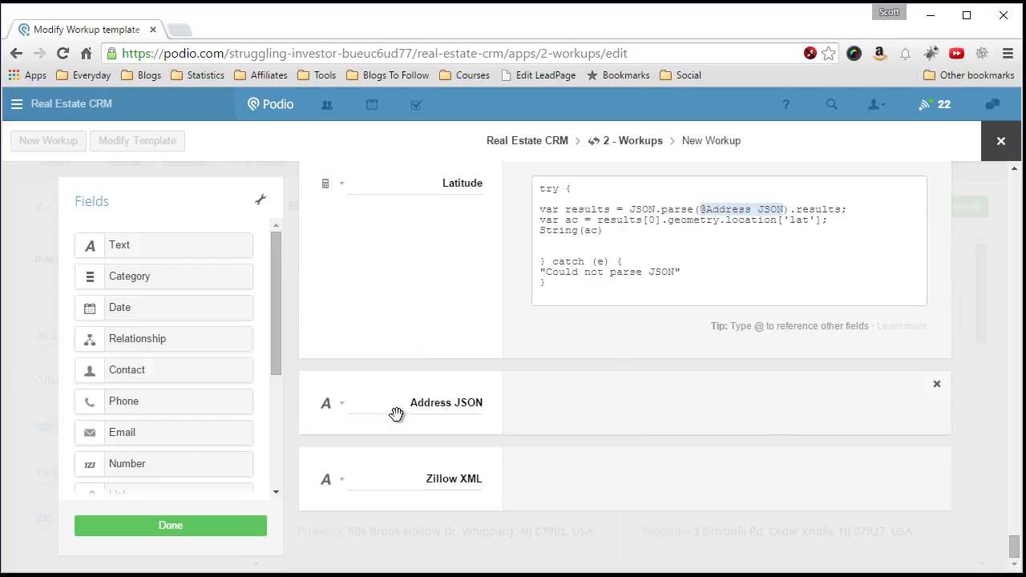
click(205, 527)
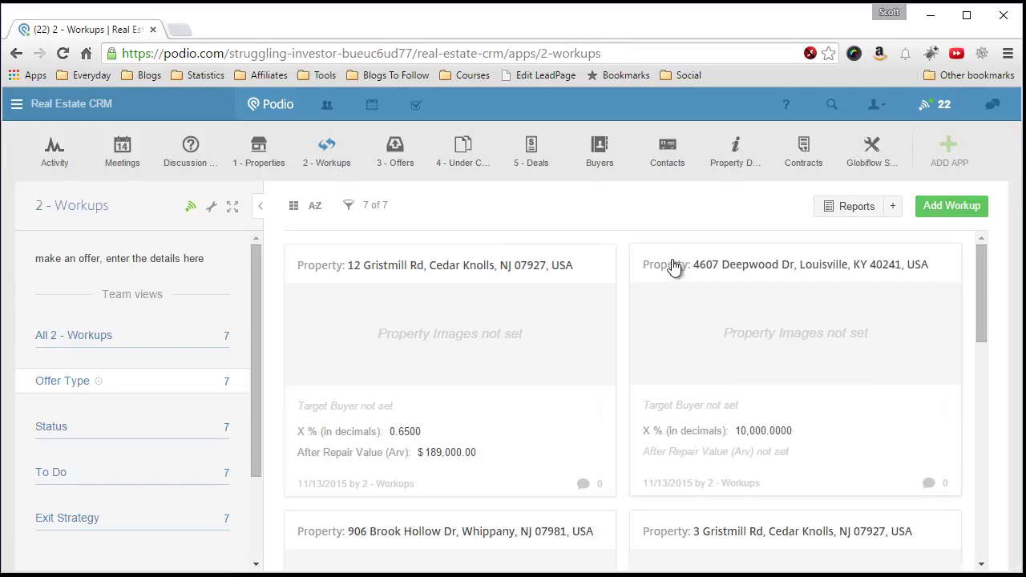
click(427, 308)
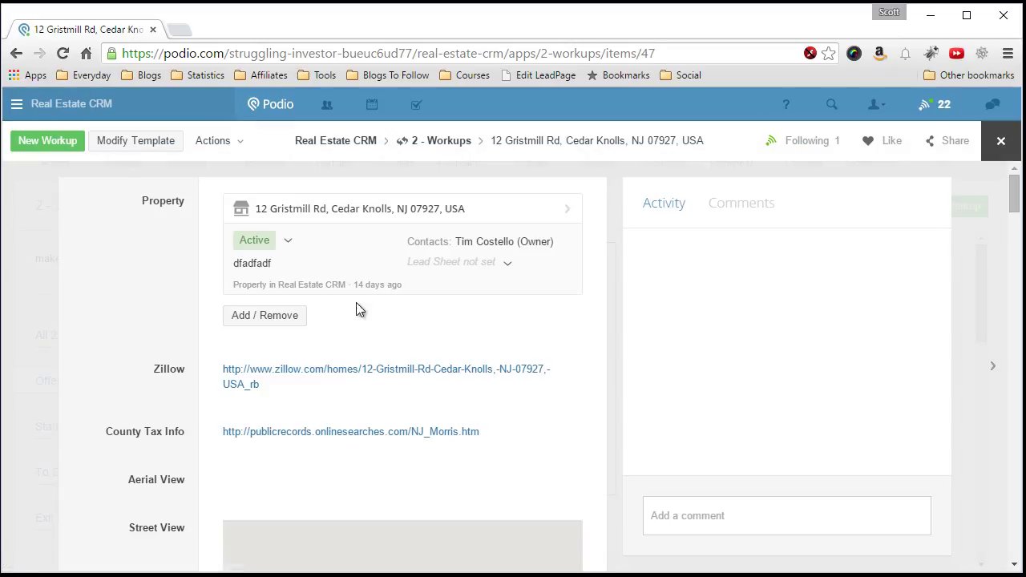
scroll(404, 330, down, 5)
scroll(407, 330, down, 20)
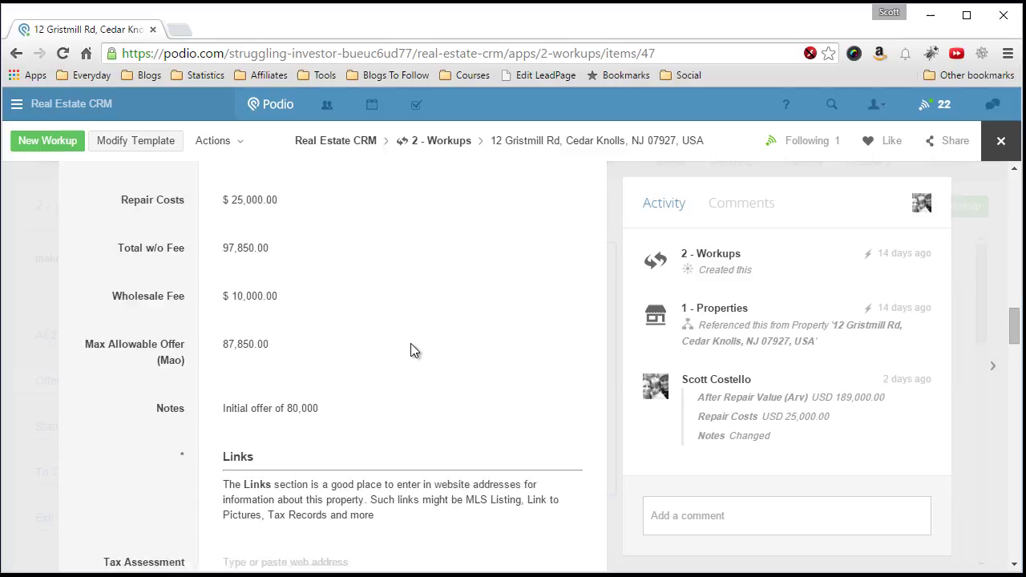
scroll(412, 355, up, 1)
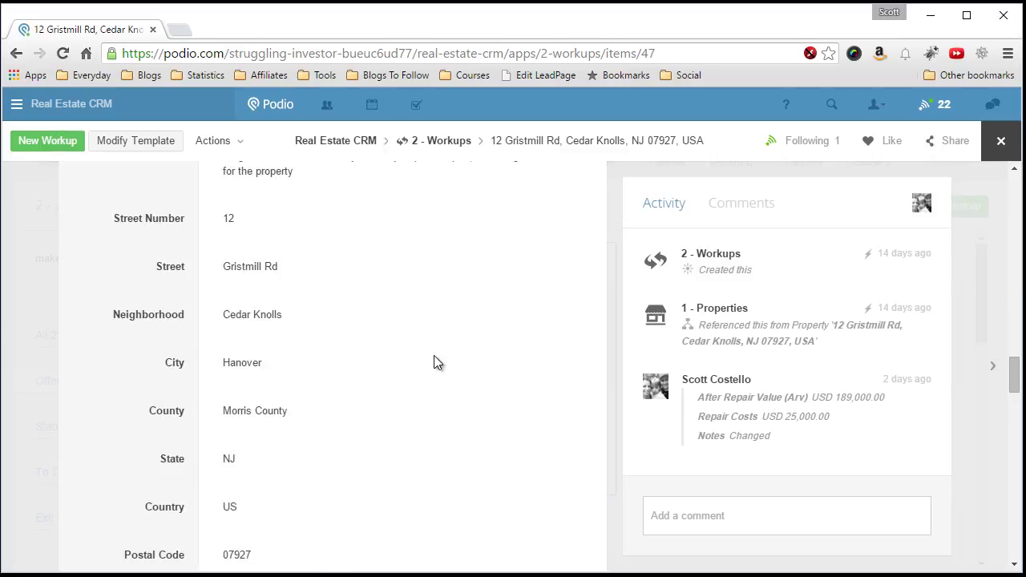
scroll(129, 316, down, 6)
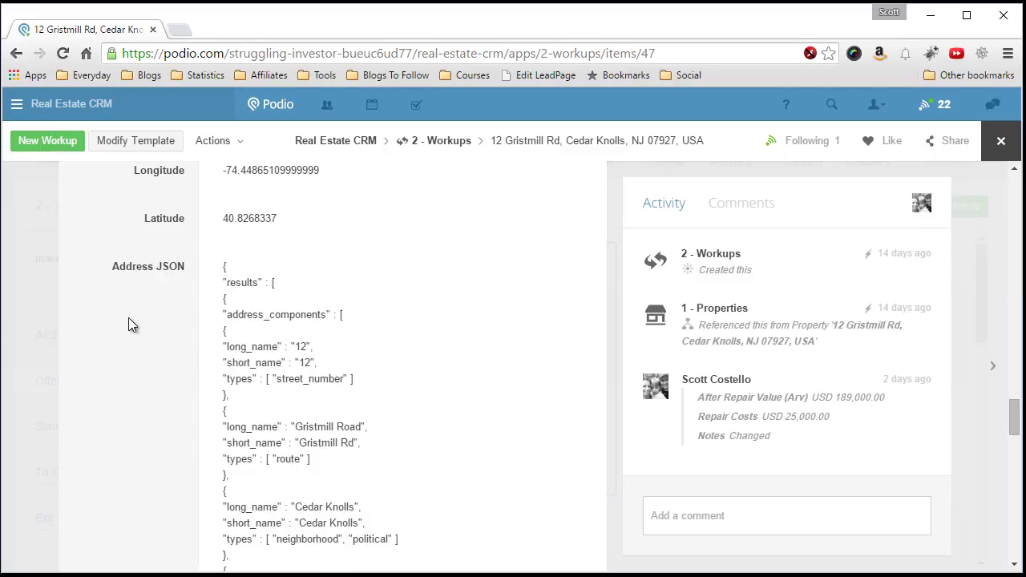
scroll(157, 294, down, 1)
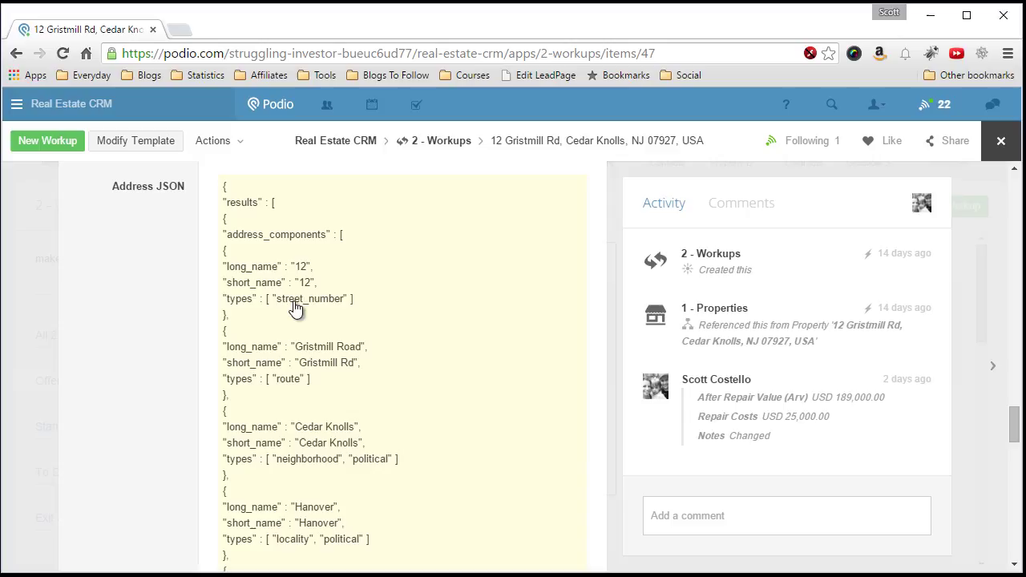
scroll(299, 385, down, 1)
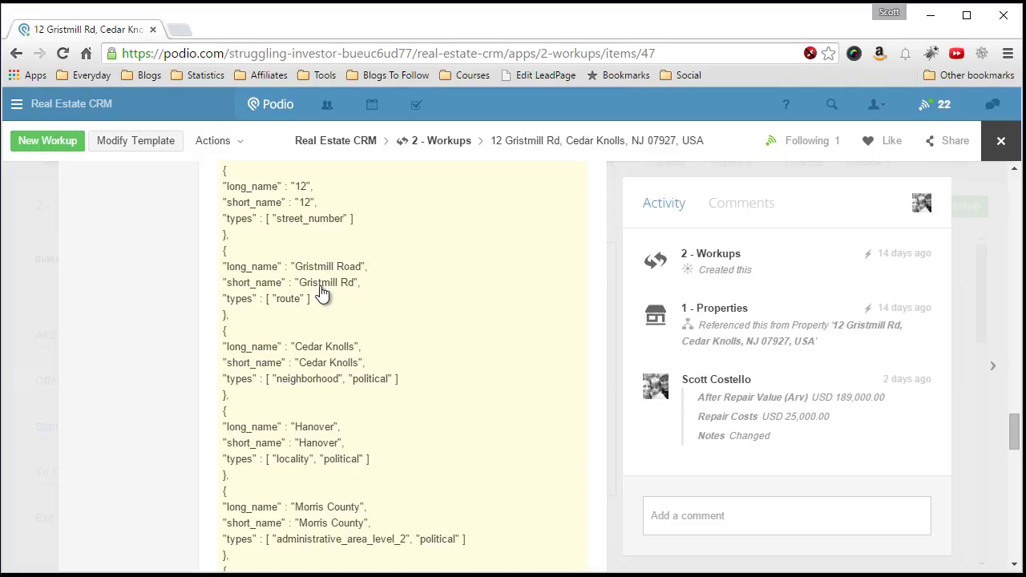
scroll(321, 293, down, 1)
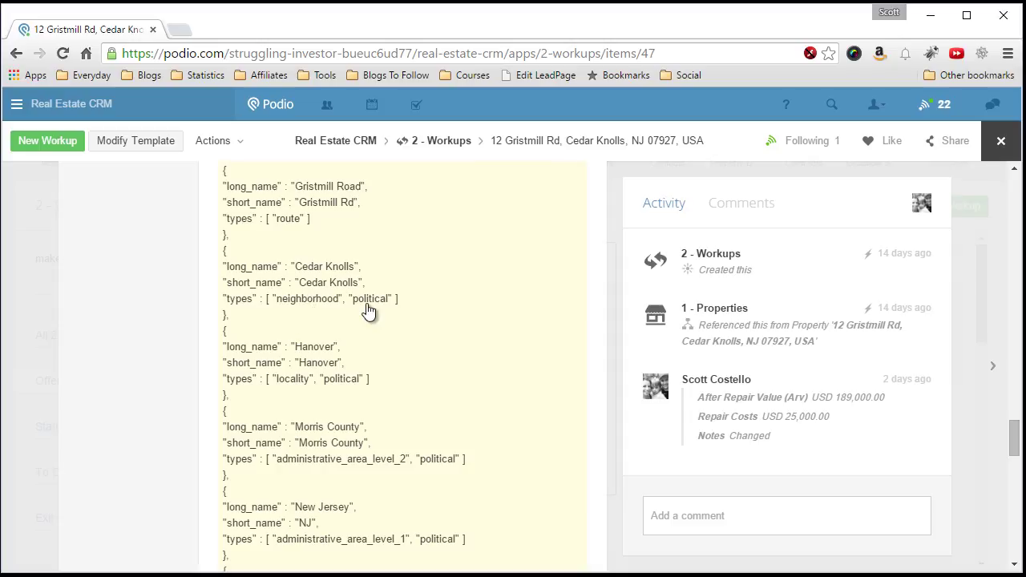
scroll(308, 353, down, 1)
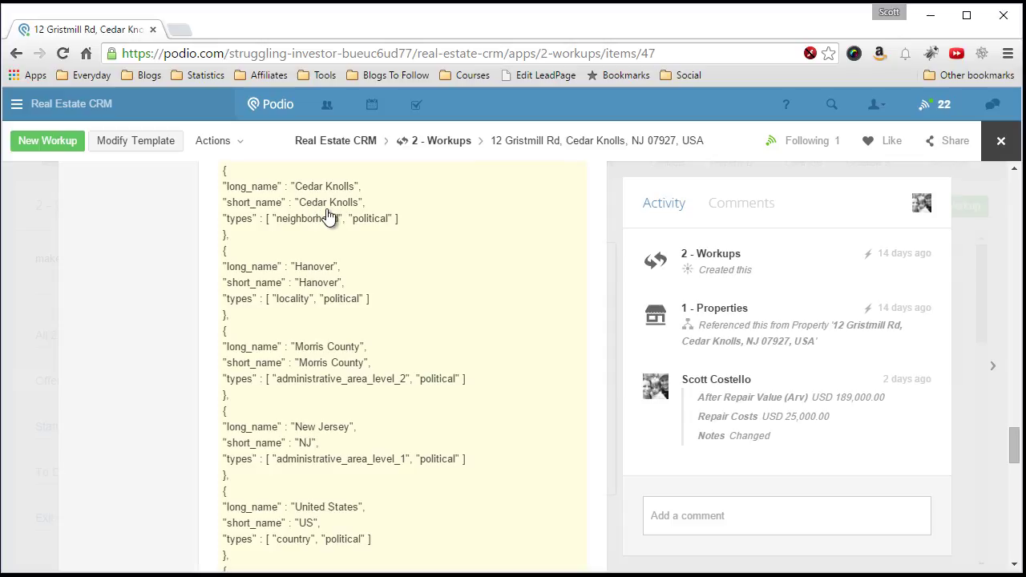
scroll(286, 346, down, 1)
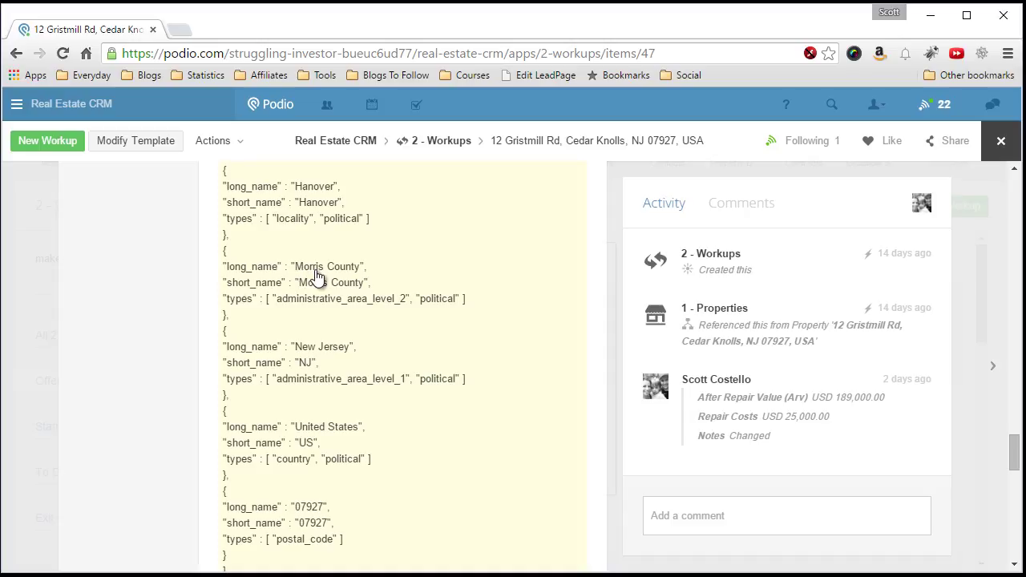
scroll(317, 277, down, 1)
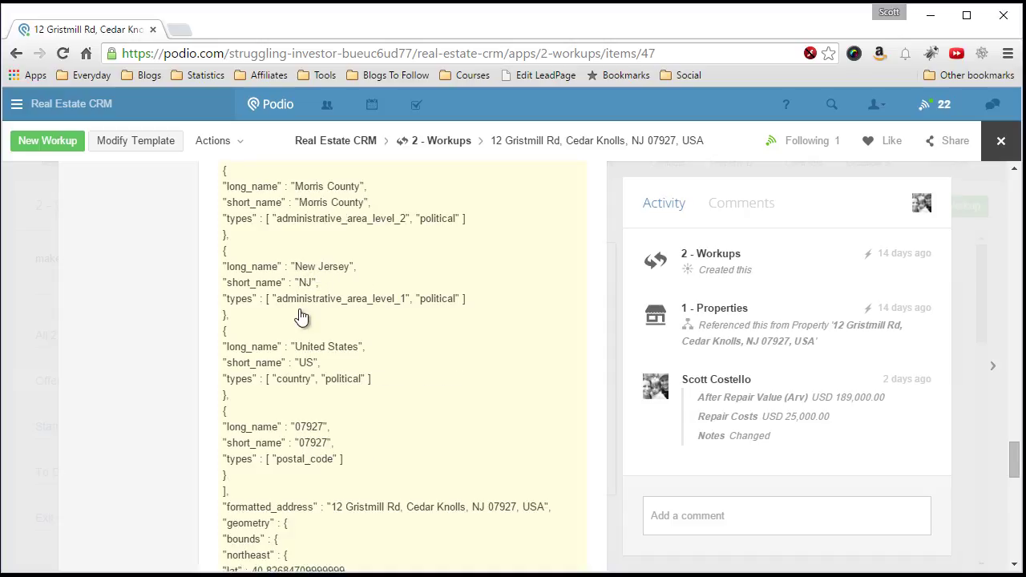
scroll(309, 304, down, 1)
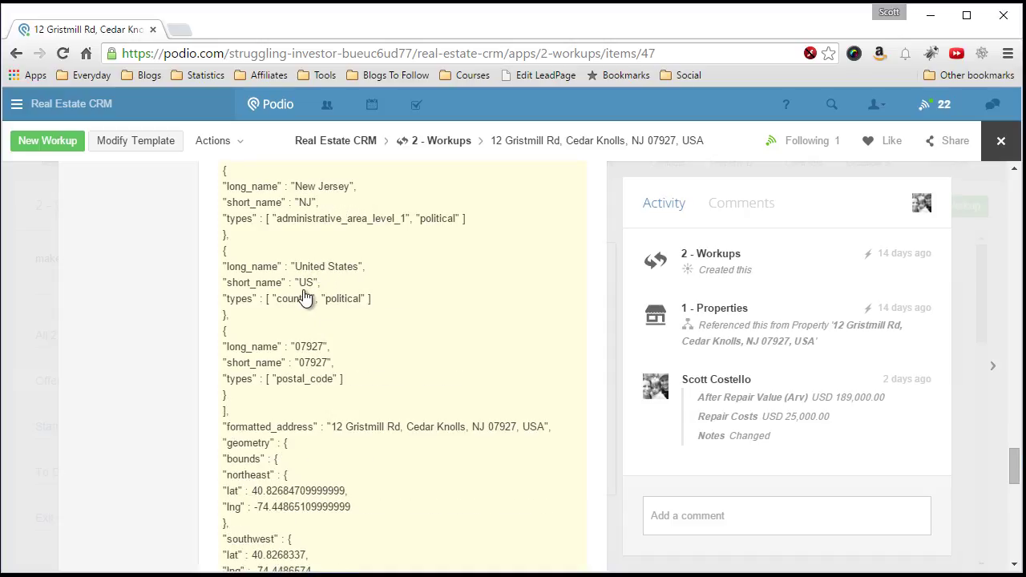
scroll(306, 295, down, 1)
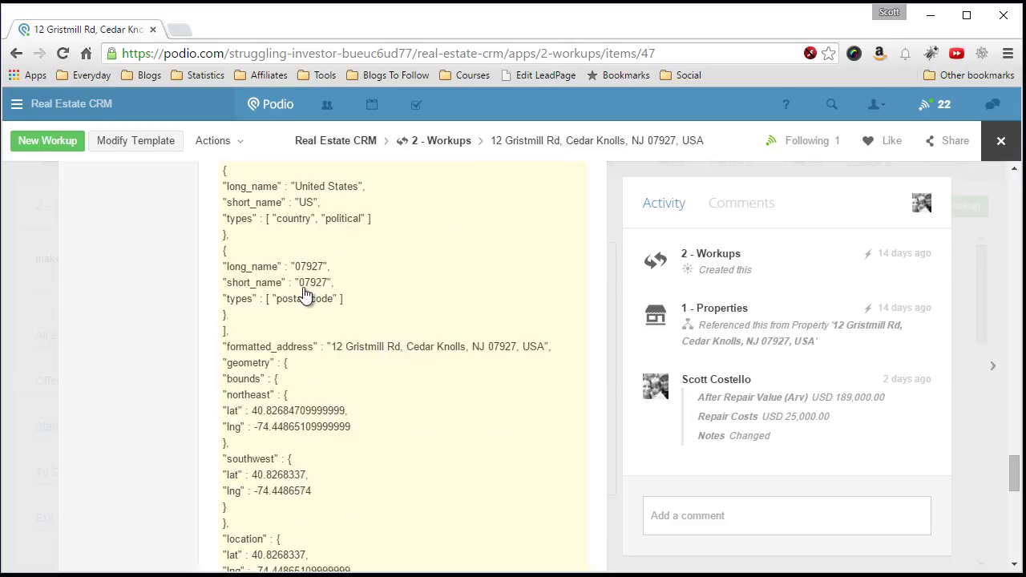
scroll(316, 305, down, 1)
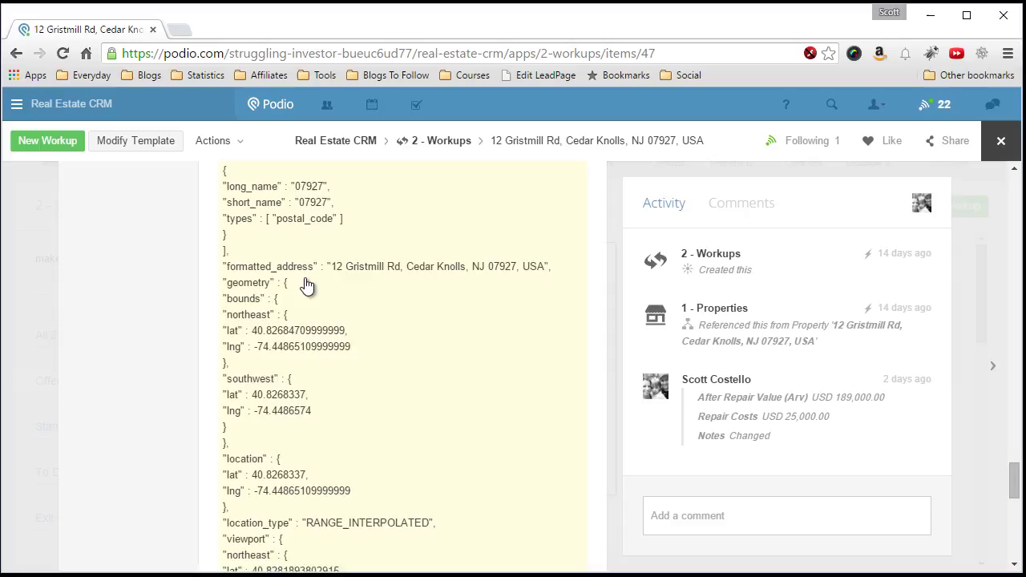
scroll(307, 287, up, 1)
scroll(370, 301, up, 1)
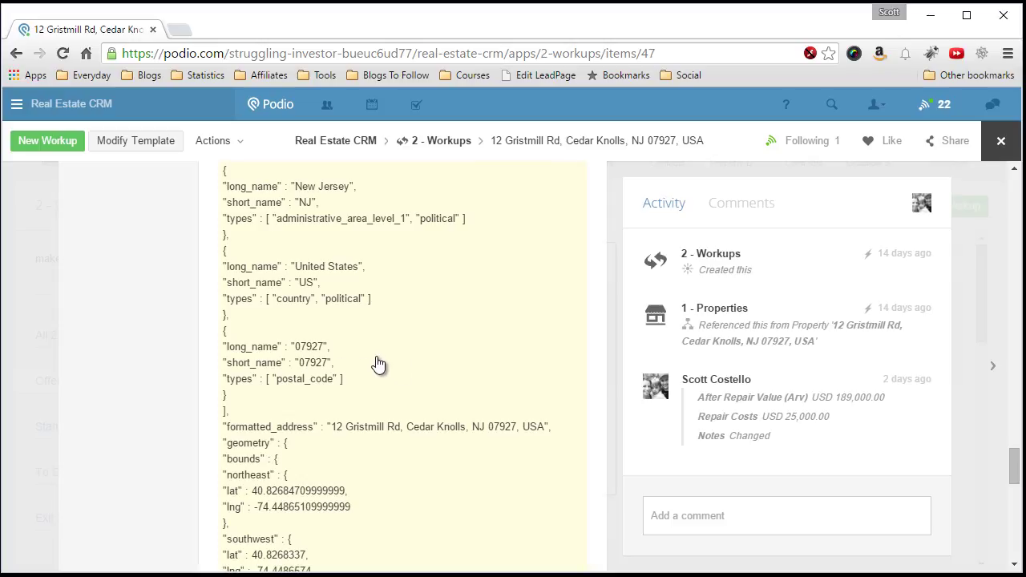
scroll(174, 335, down, 2)
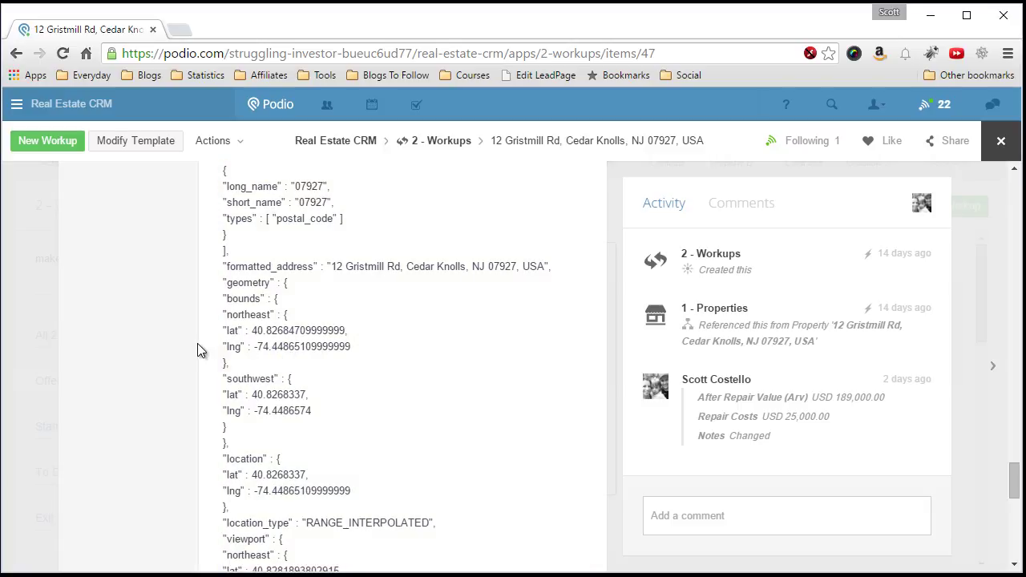
scroll(196, 344, up, 2)
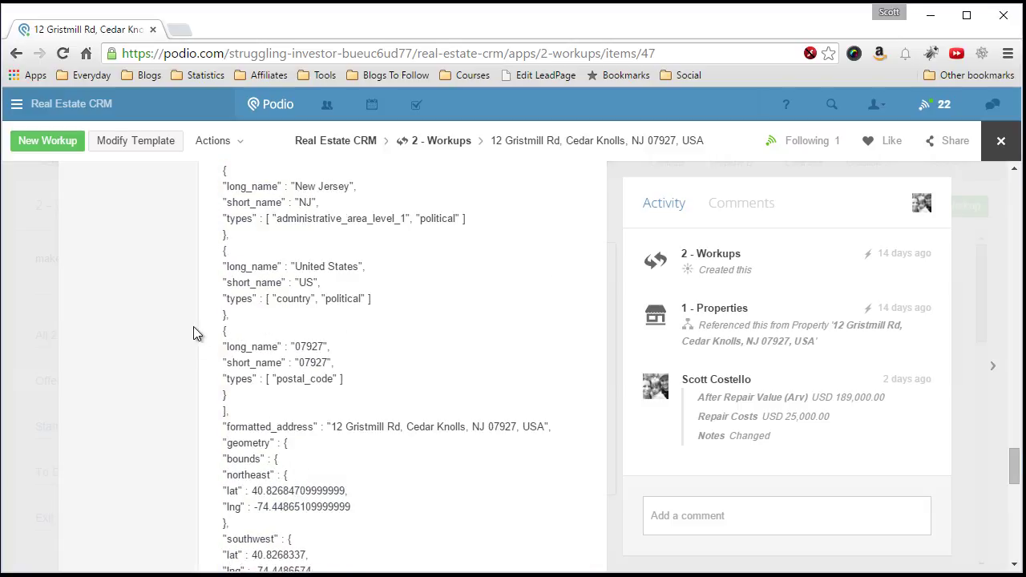
scroll(295, 313, up, 1)
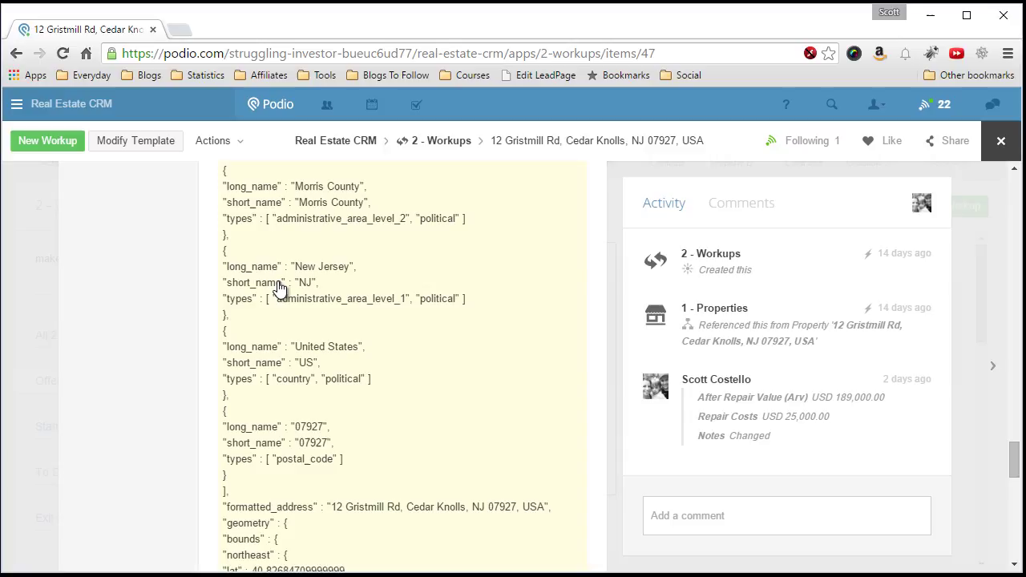
Load globiflow.com in a new browser tab and log in
click(176, 30)
text(gl)
key(Return)
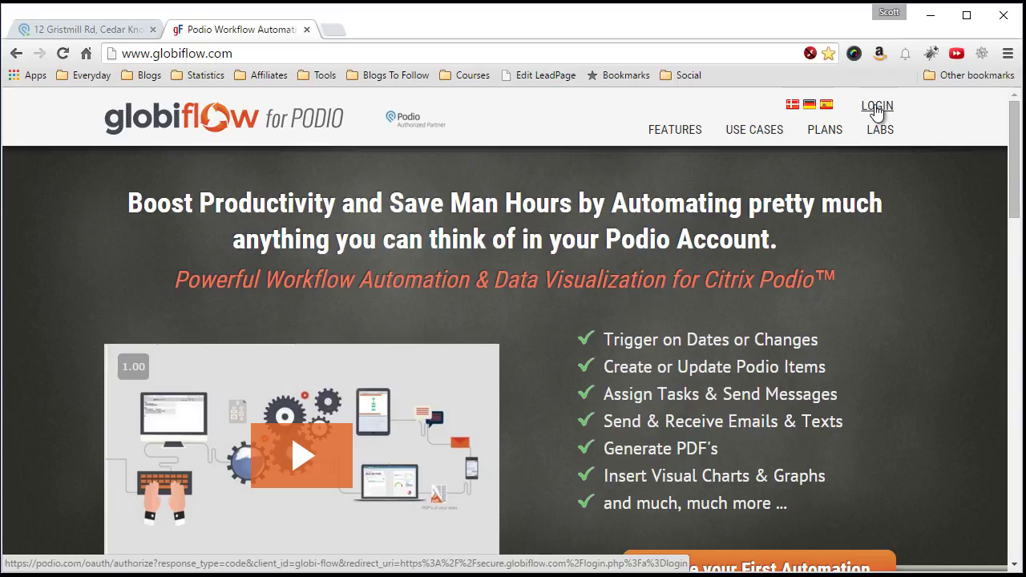
click(877, 108)
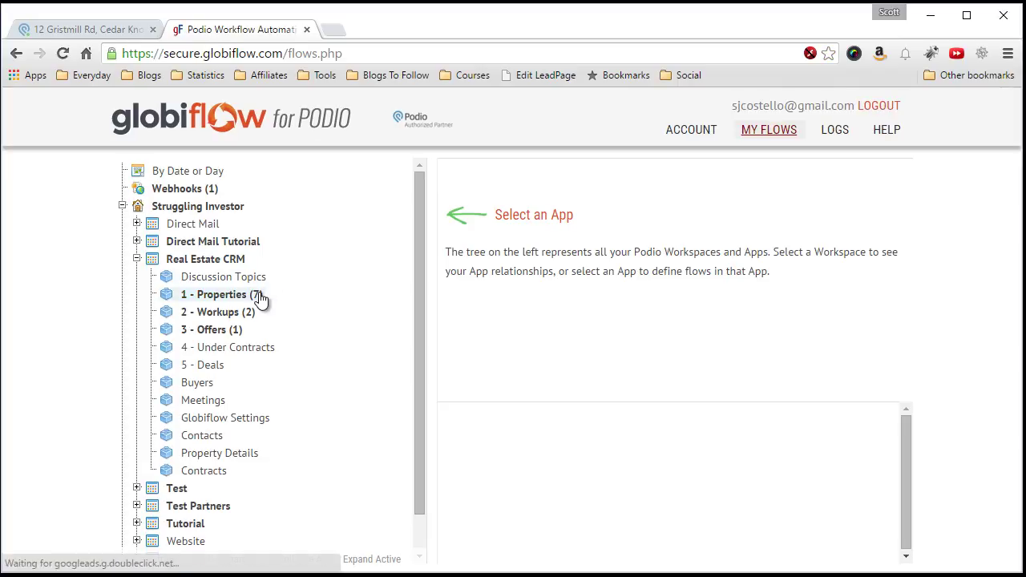
Open the 1 - Properties app's Create: Workup flow for editing
click(258, 295)
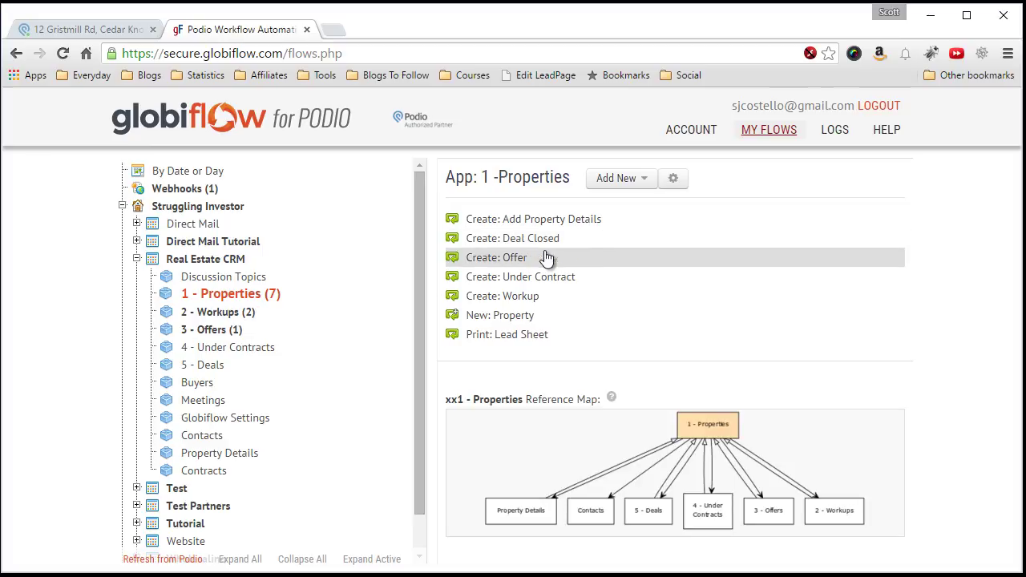
click(542, 296)
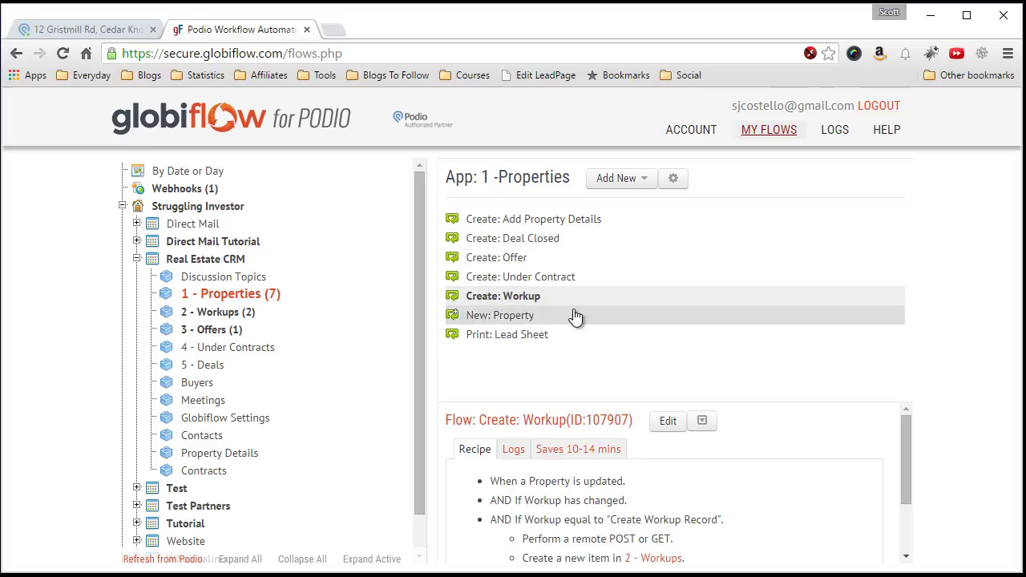
click(678, 425)
scroll(507, 355, down, 5)
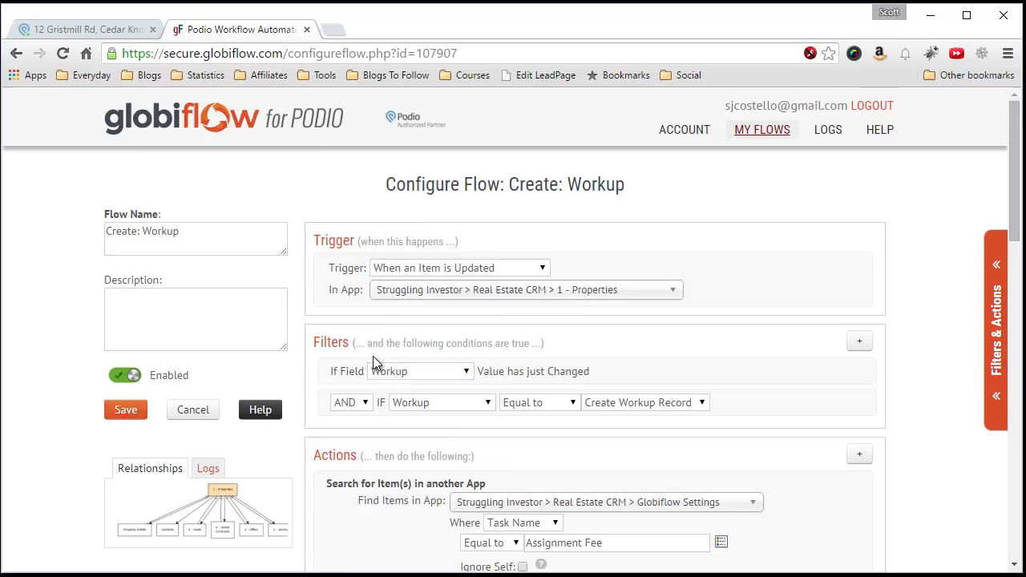
scroll(373, 353, down, 6)
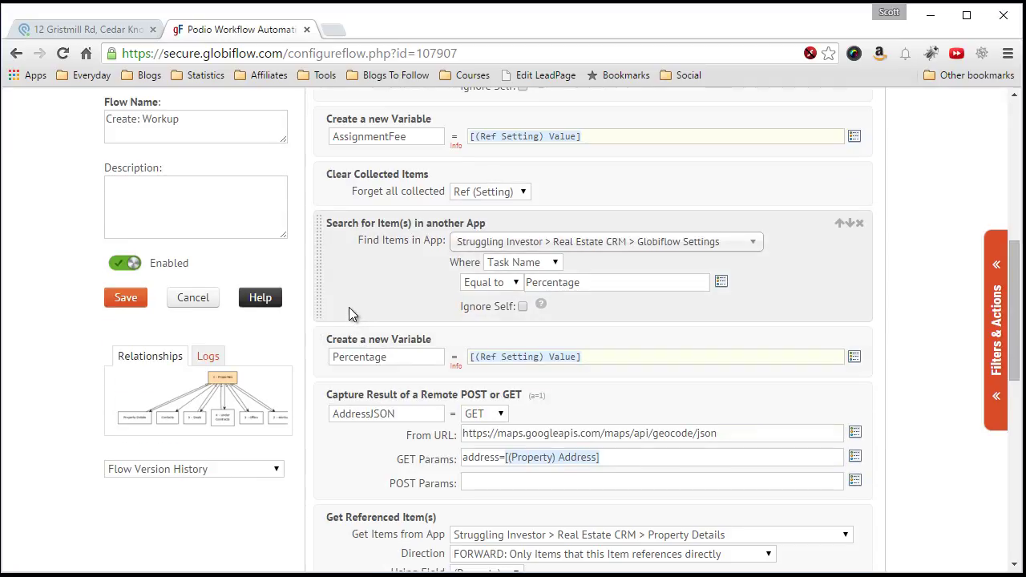
scroll(349, 307, down, 2)
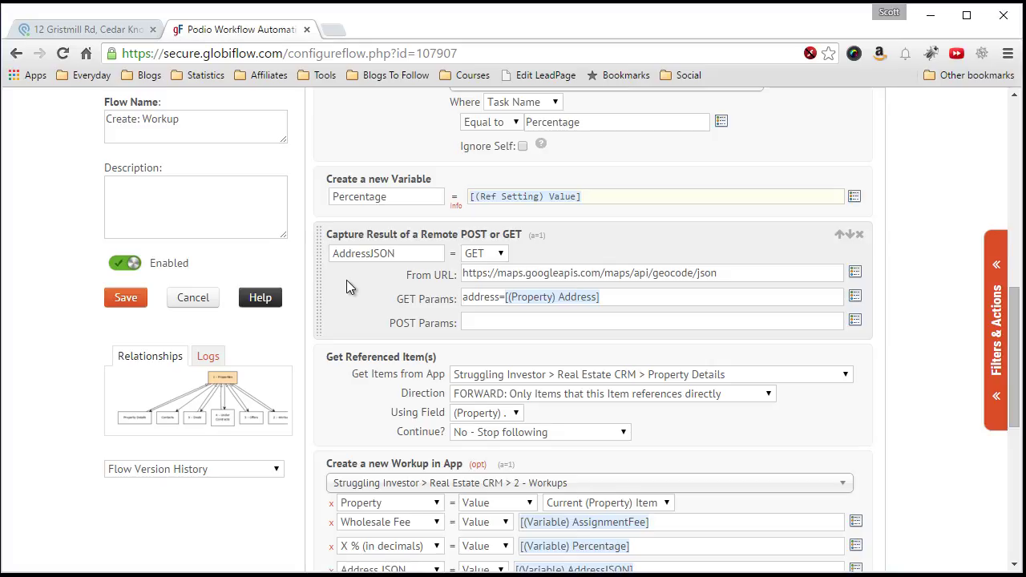
scroll(326, 273, down, 1)
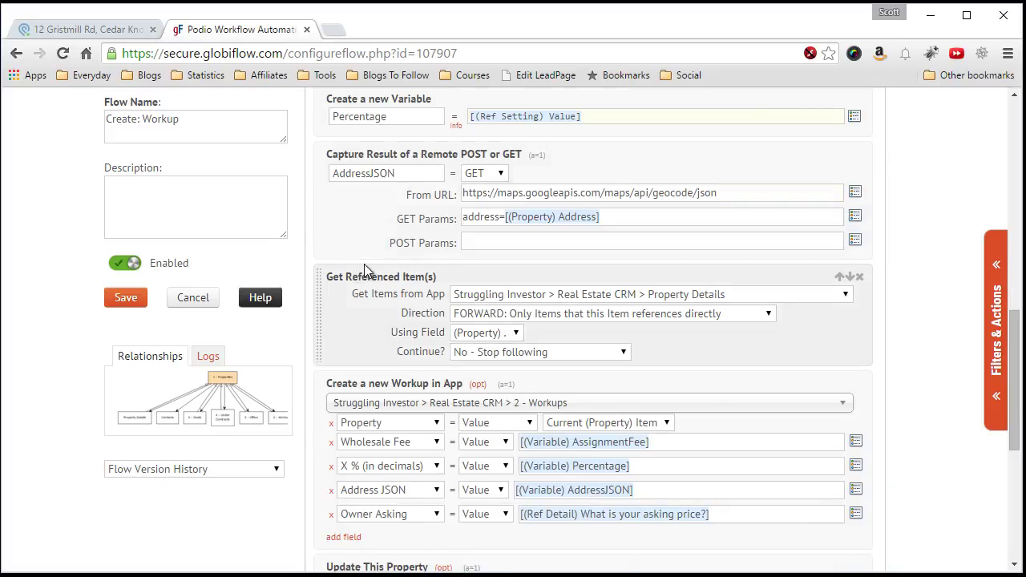
scroll(365, 274, up, 1)
click(997, 329)
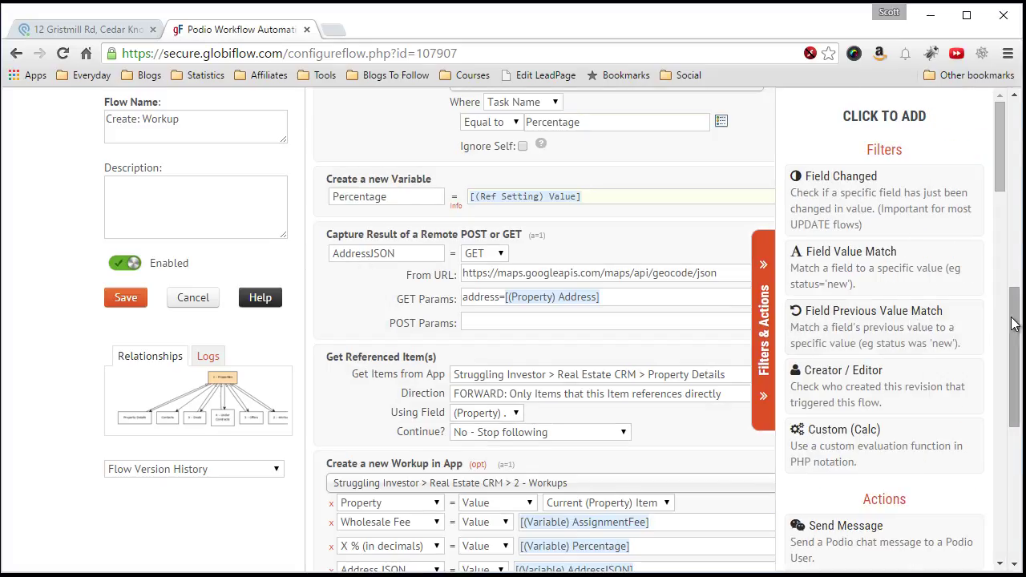
drag(1000, 149, 1000, 513)
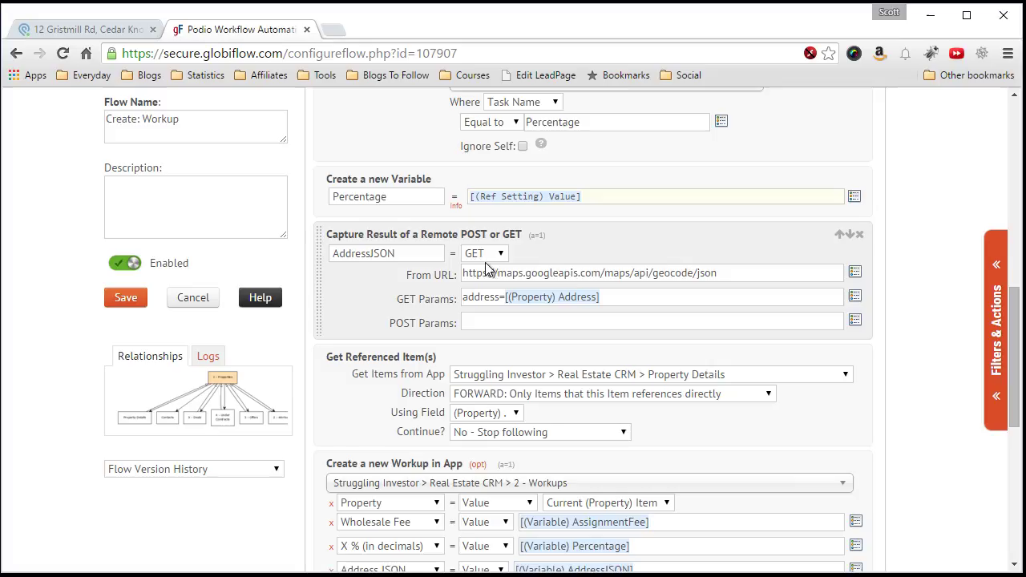
drag(463, 274, 719, 275)
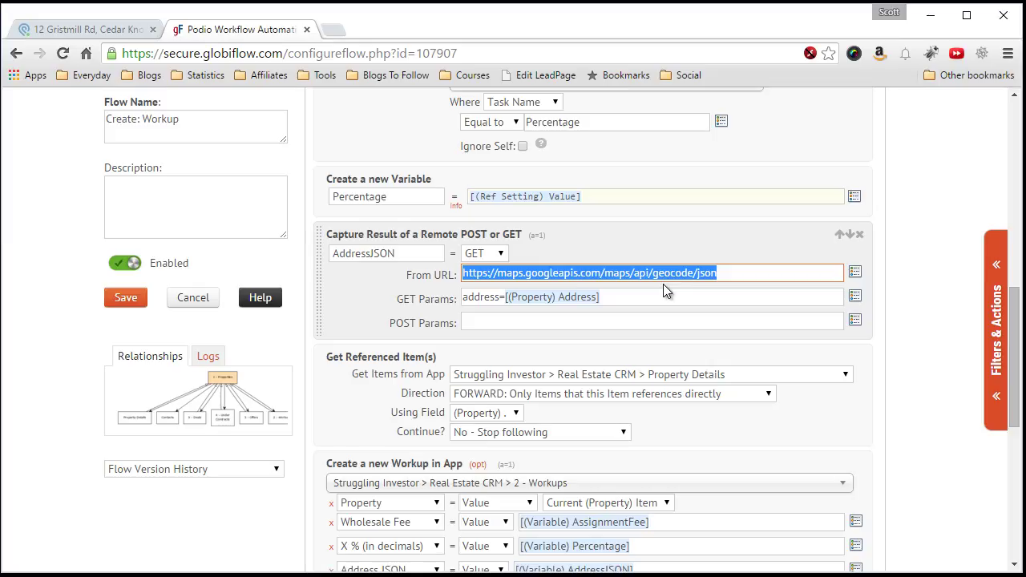
click(387, 301)
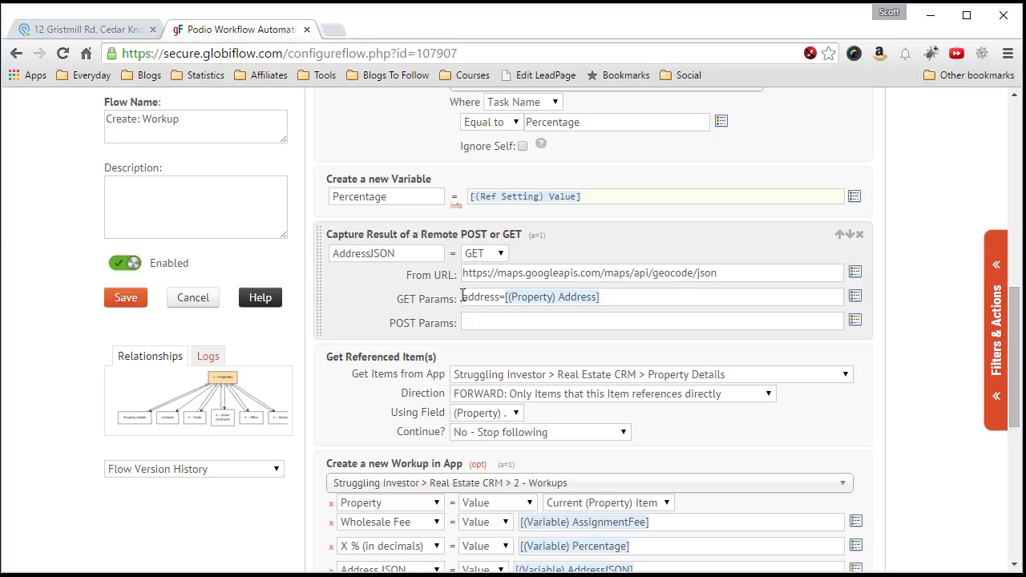
drag(462, 296, 490, 299)
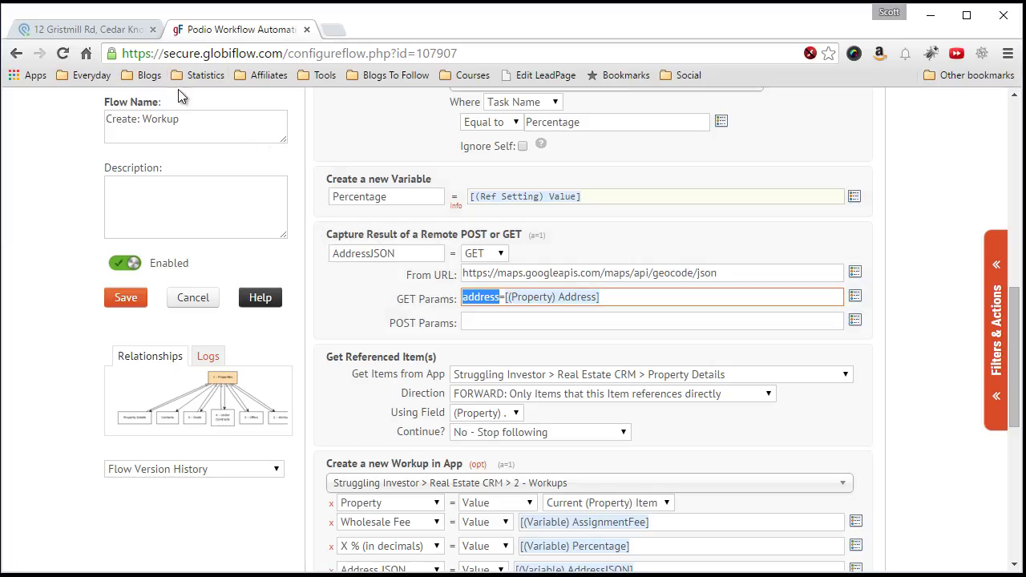
click(109, 29)
scroll(200, 243, up, 20)
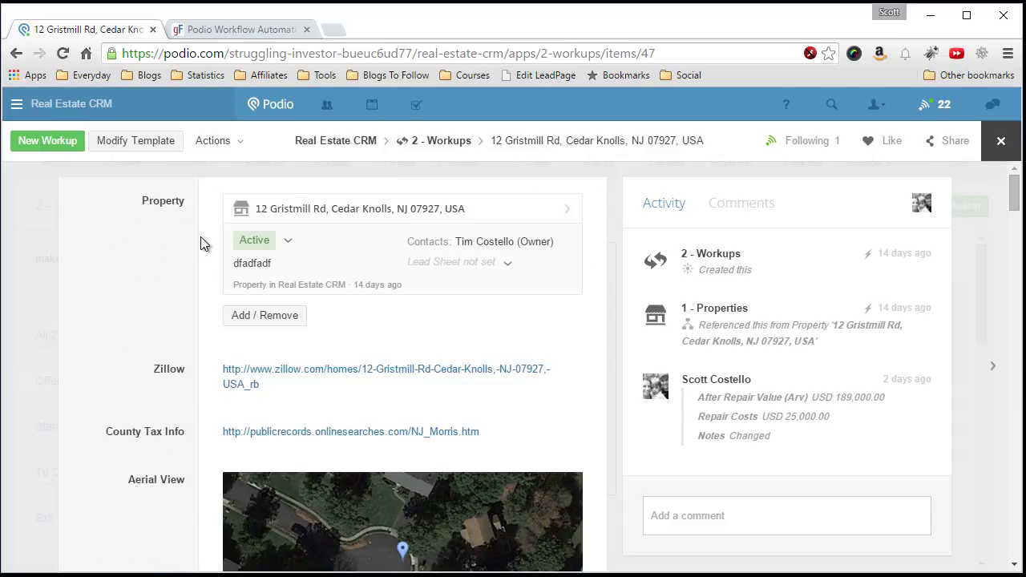
click(336, 218)
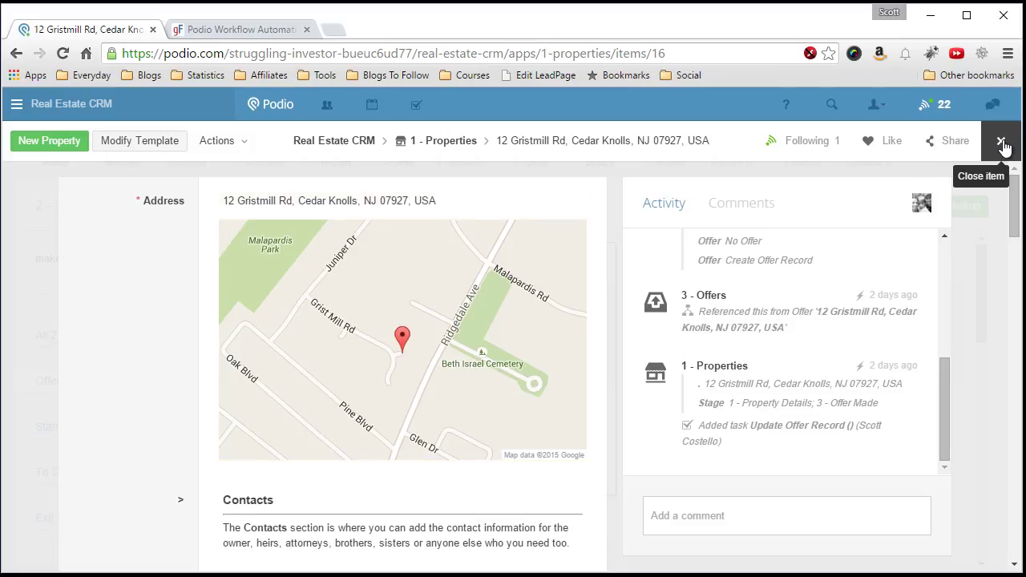
click(232, 30)
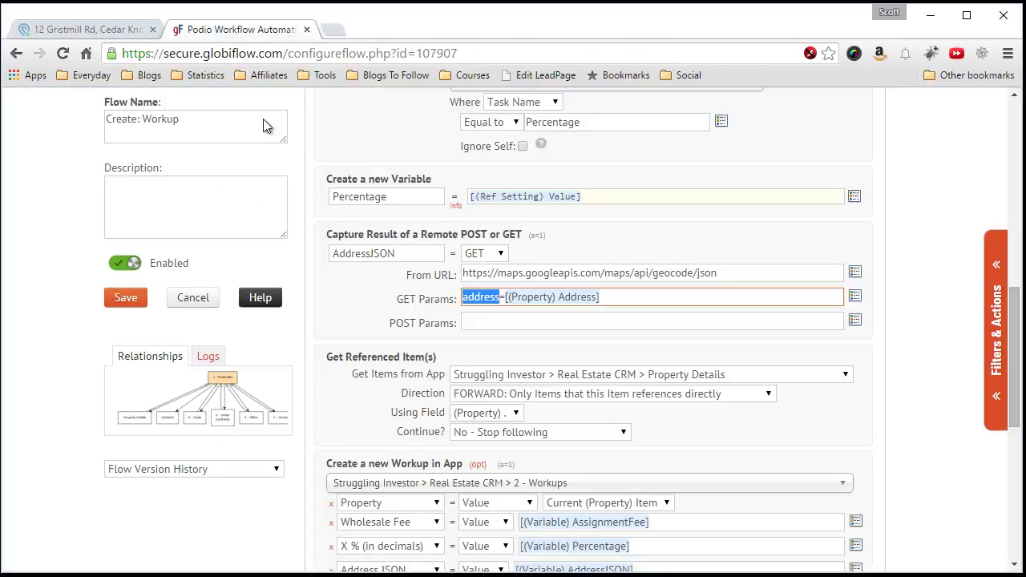
scroll(322, 341, down, 2)
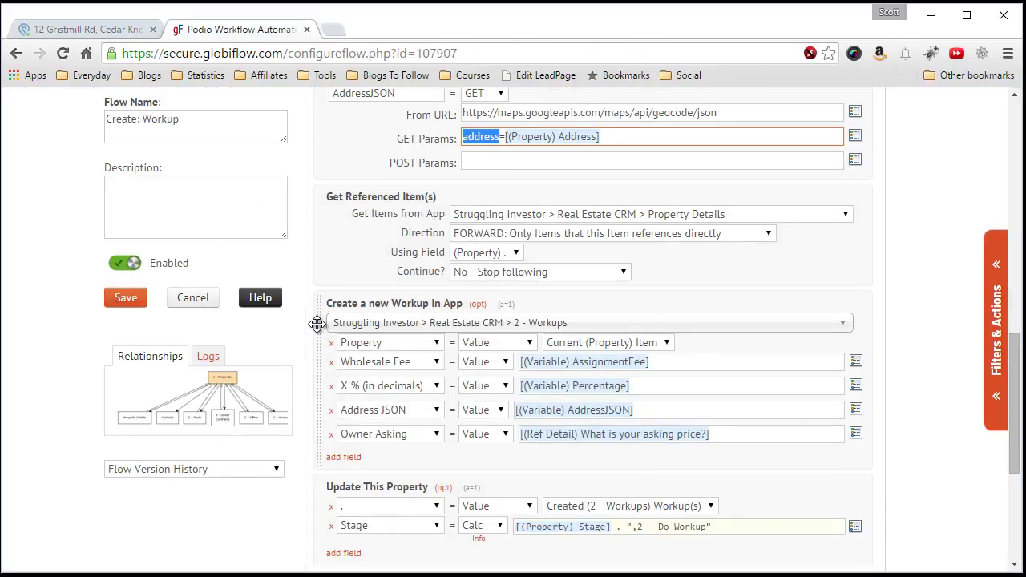
scroll(320, 332, up, 1)
scroll(320, 331, down, 3)
scroll(318, 325, up, 4)
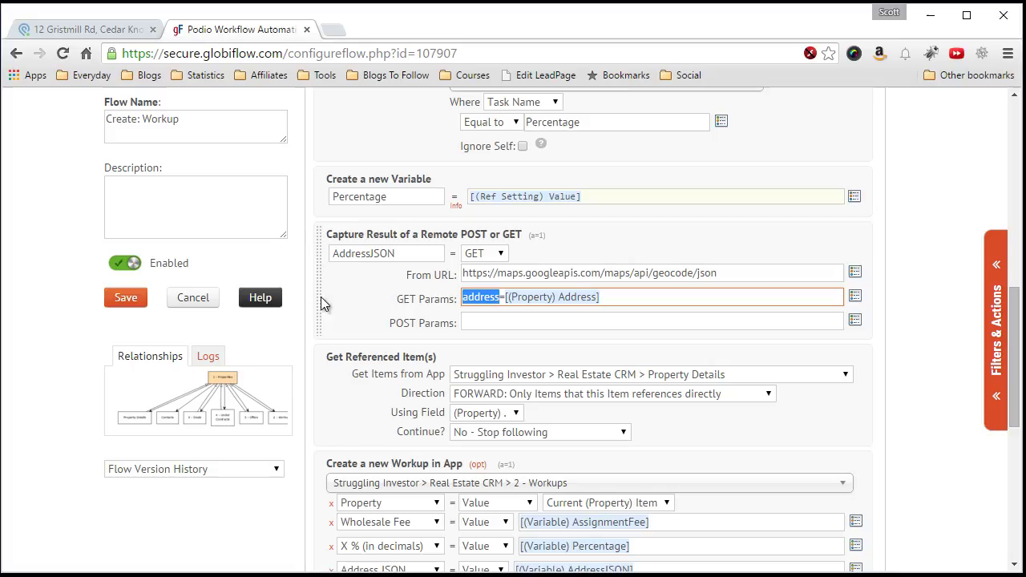
drag(424, 255, 330, 255)
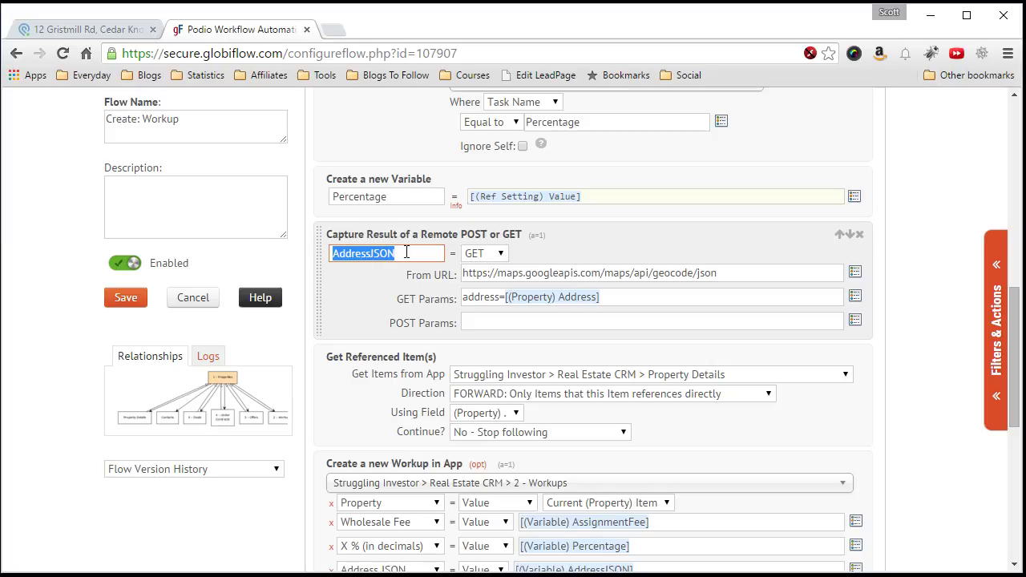
click(407, 252)
scroll(320, 297, down, 3)
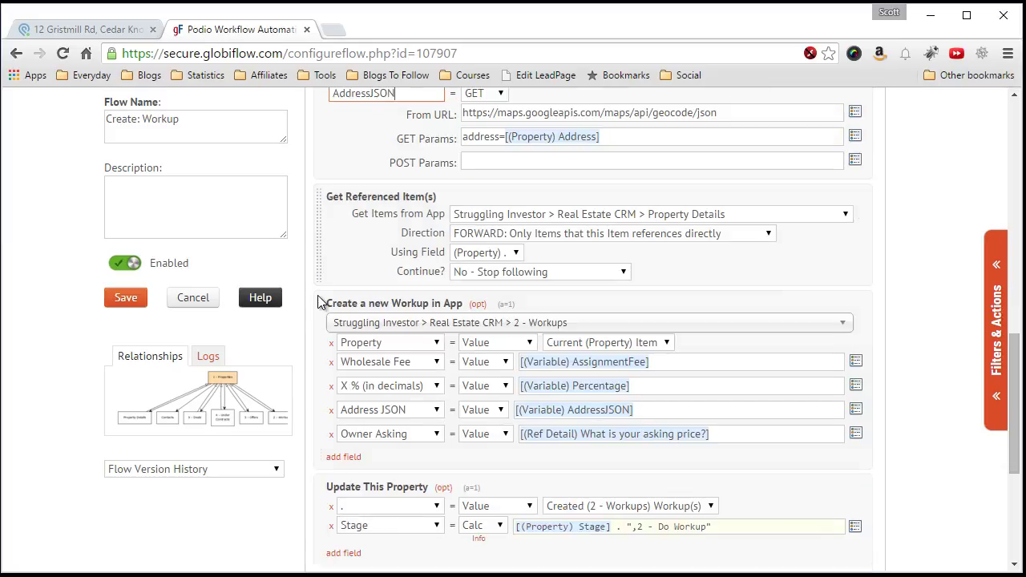